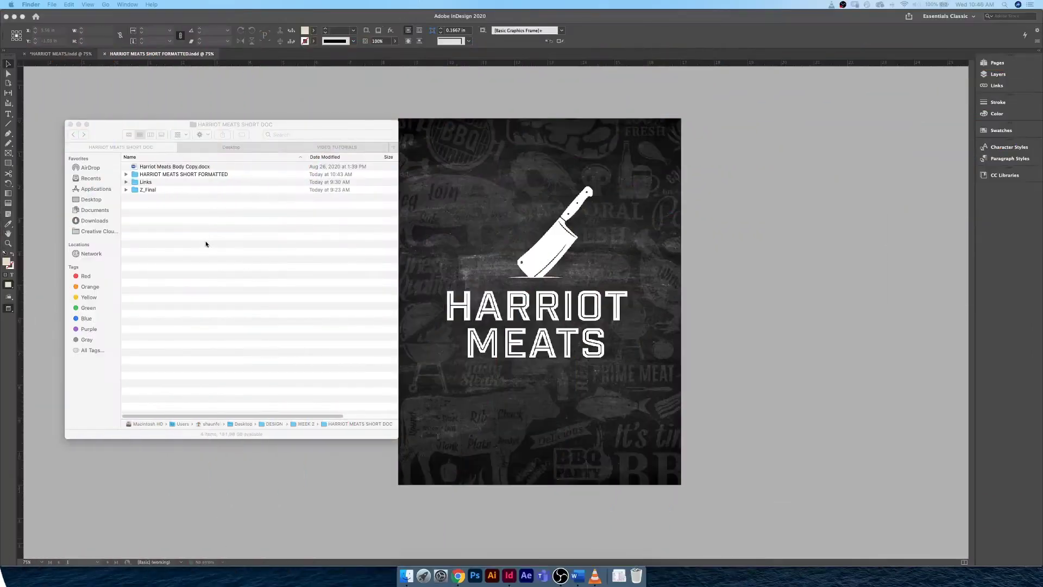
Move the HARRIOT MEATS SHORT DOC folder window aside and switch to the cover document in InDesign.
click(236, 126)
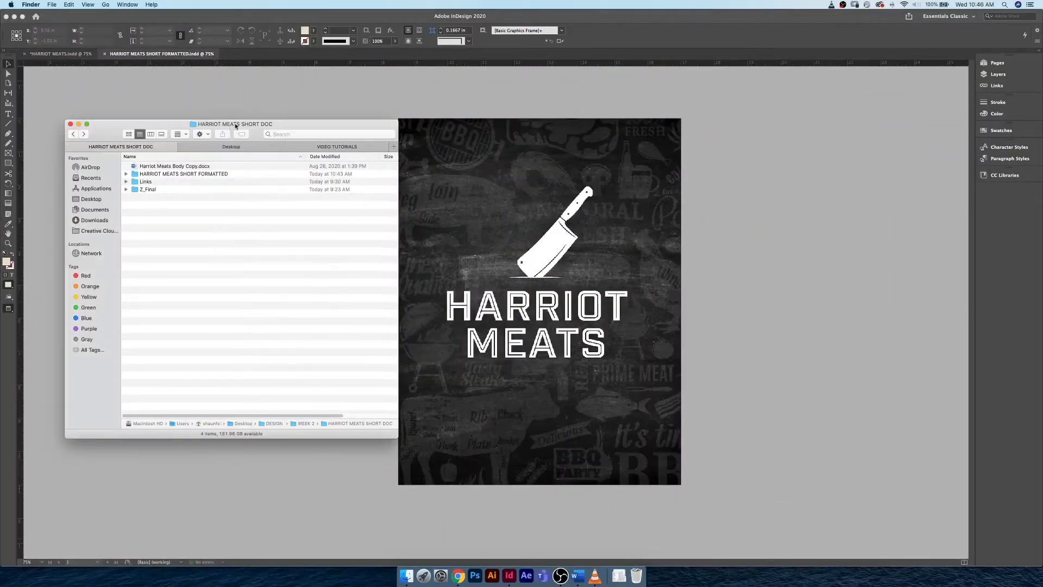
drag(236, 127, 223, 125)
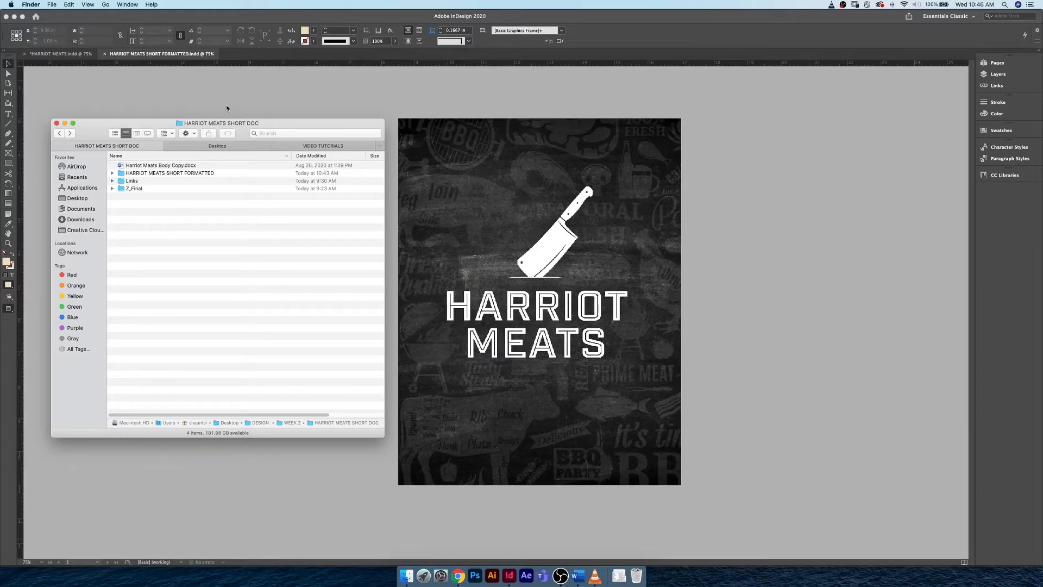
click(226, 105)
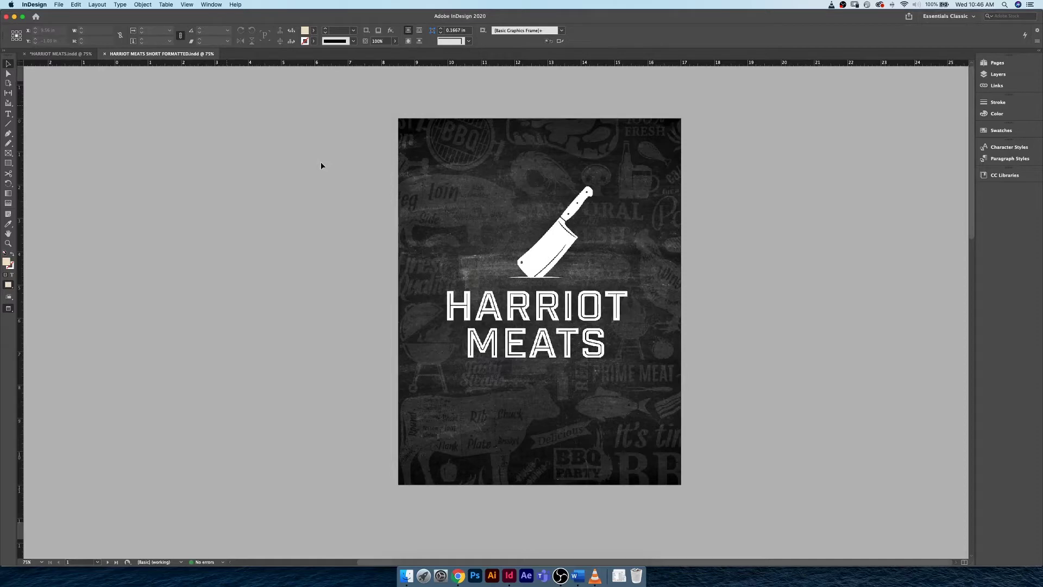
key(space)
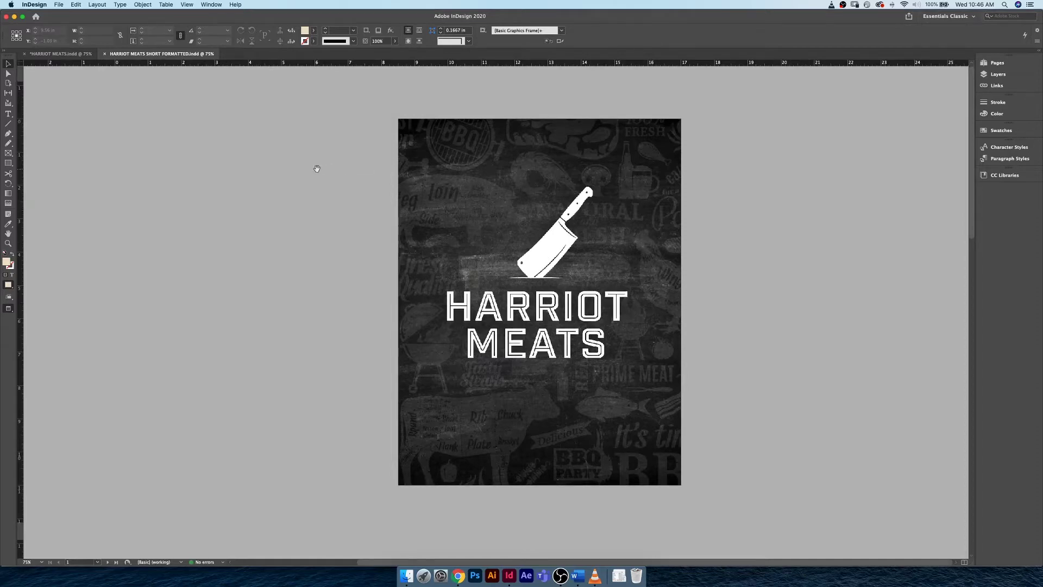
Open the print settings for the document and set the PPD to HP Deskjet 3050A J611 series.
click(58, 4)
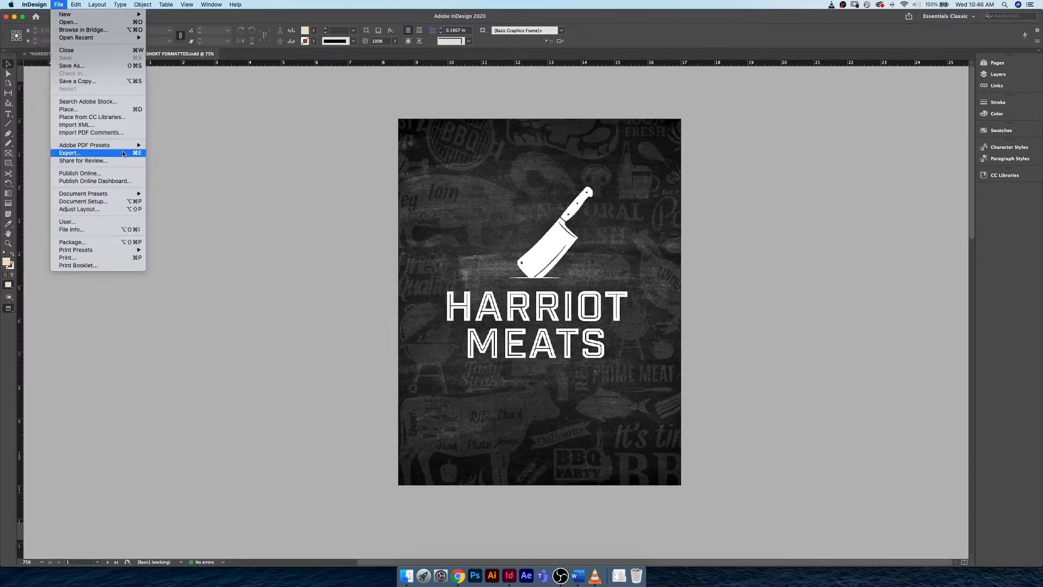
click(99, 257)
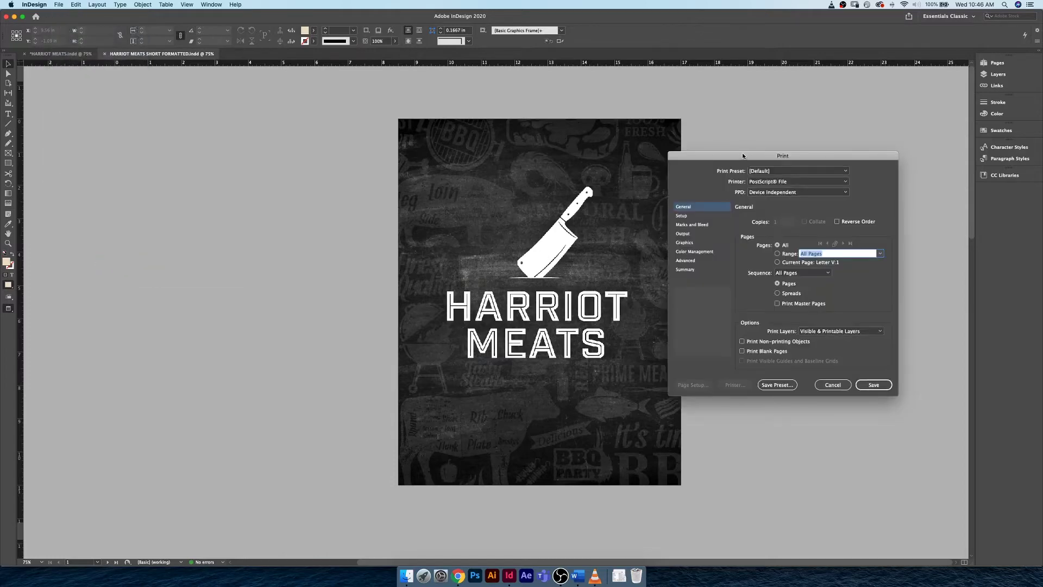
drag(743, 156, 227, 124)
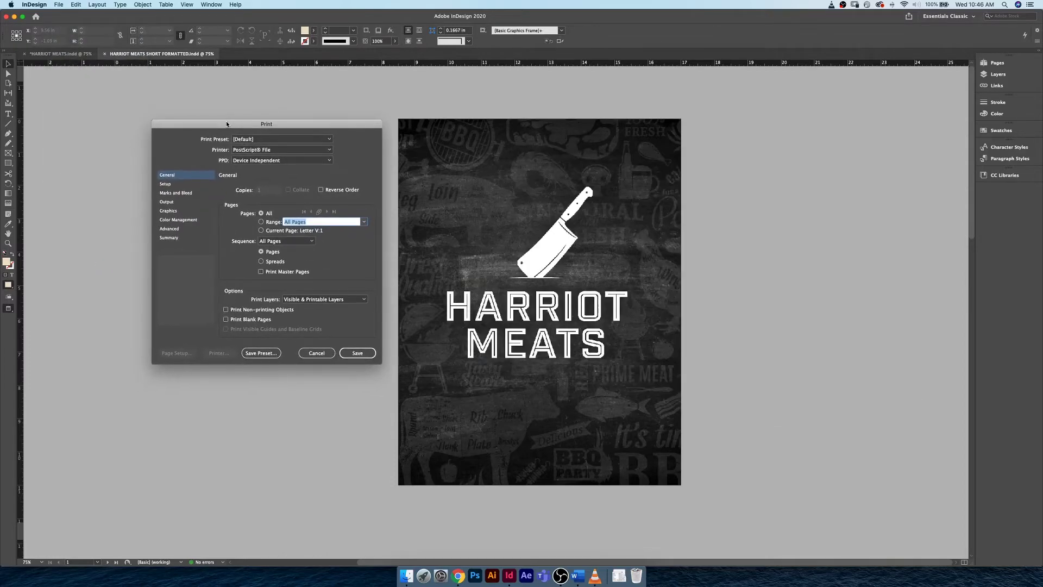
click(283, 162)
click(283, 178)
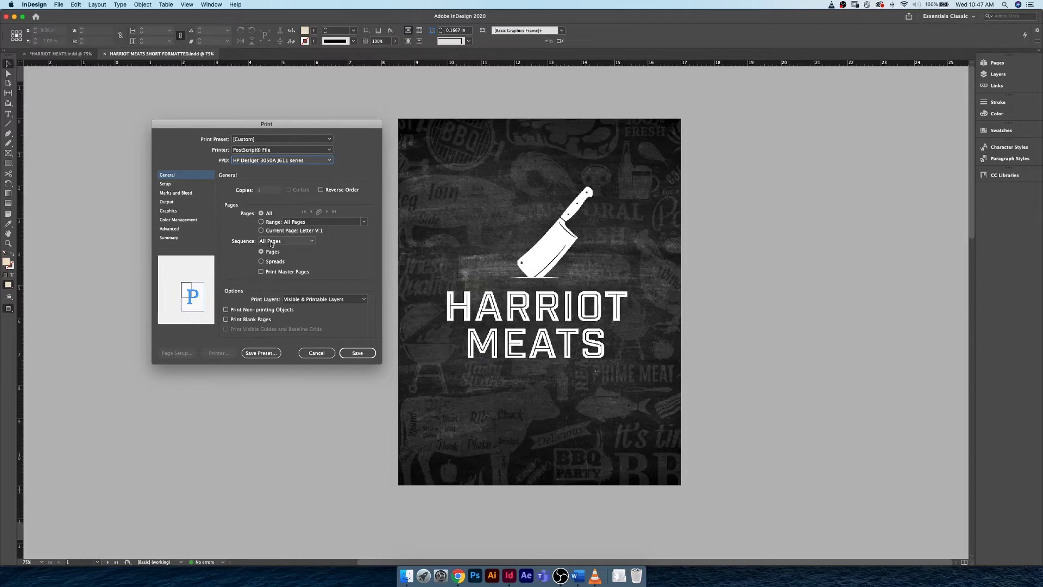
Try printing as spreads, return to single pages, and review the available print layer options.
click(268, 263)
click(269, 253)
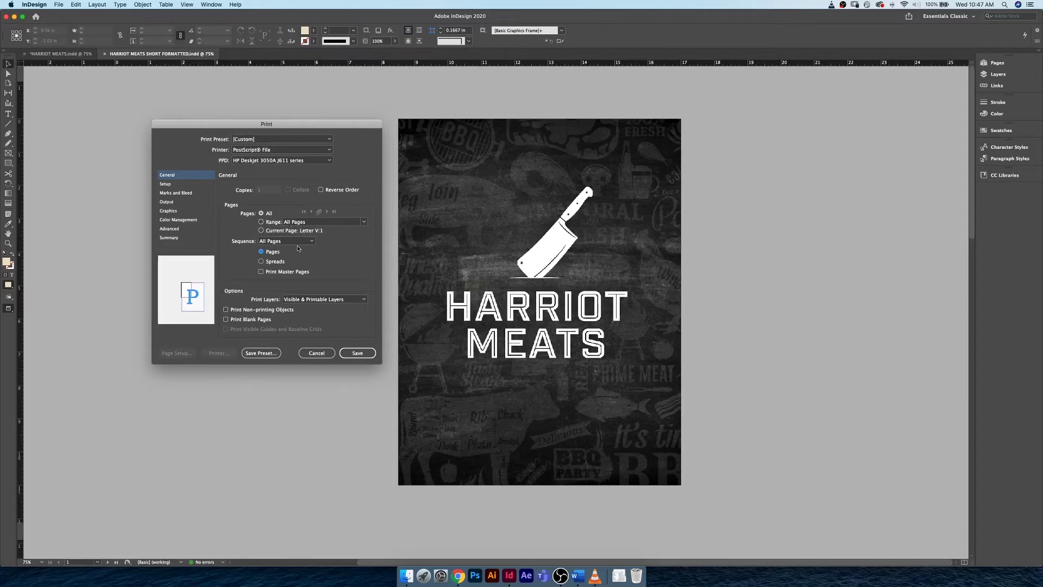
click(273, 263)
click(272, 252)
click(331, 299)
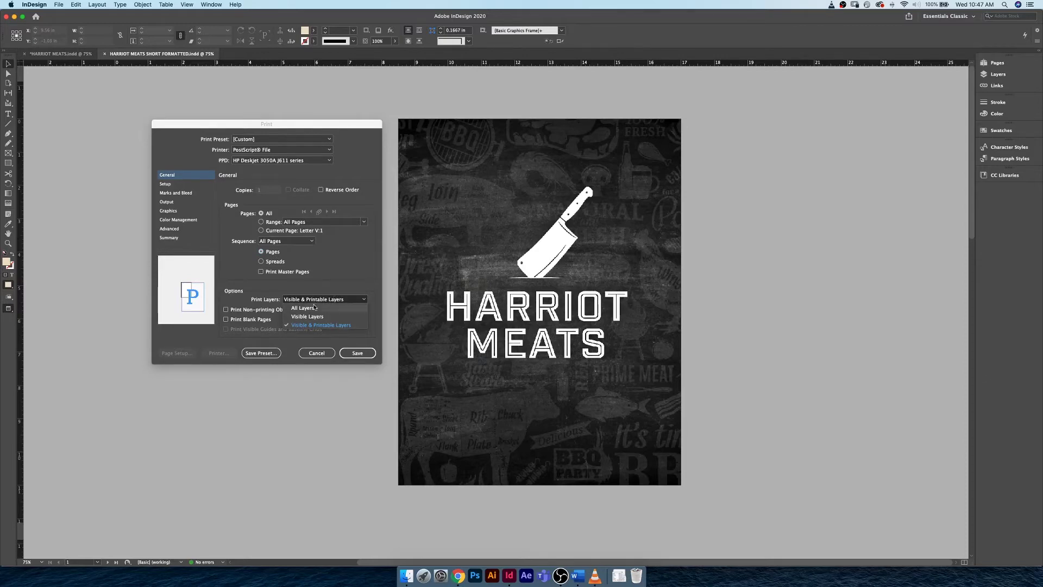
click(325, 290)
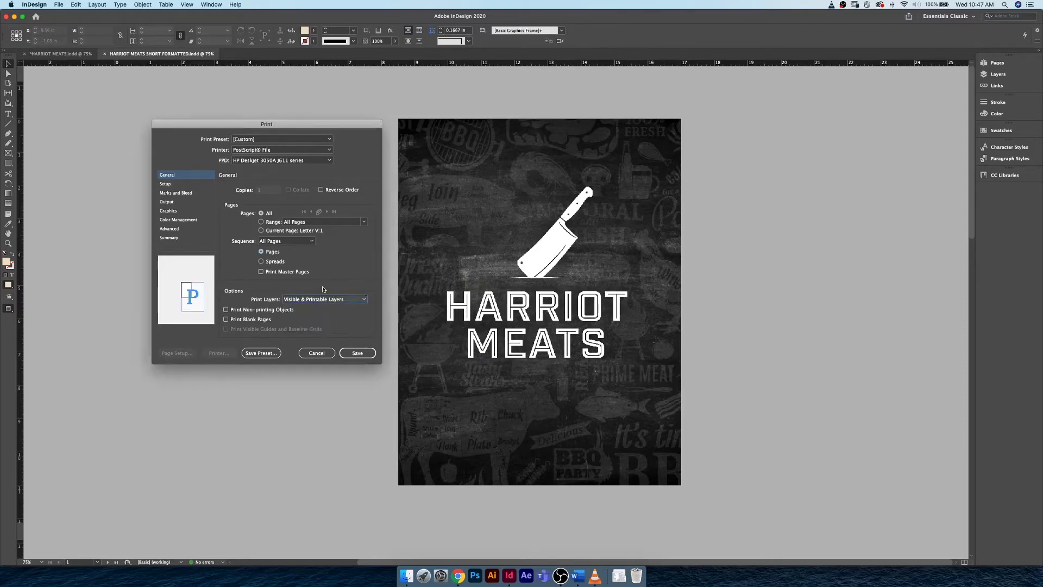
Set the paper size to Letter with a Centered page position, and include all printer's marks.
click(172, 185)
click(279, 190)
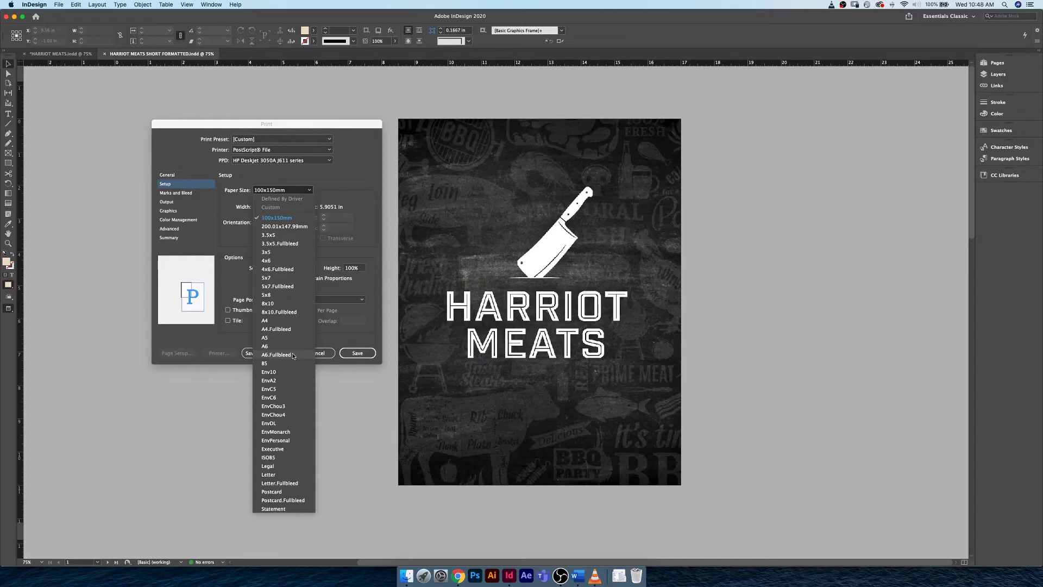
click(276, 475)
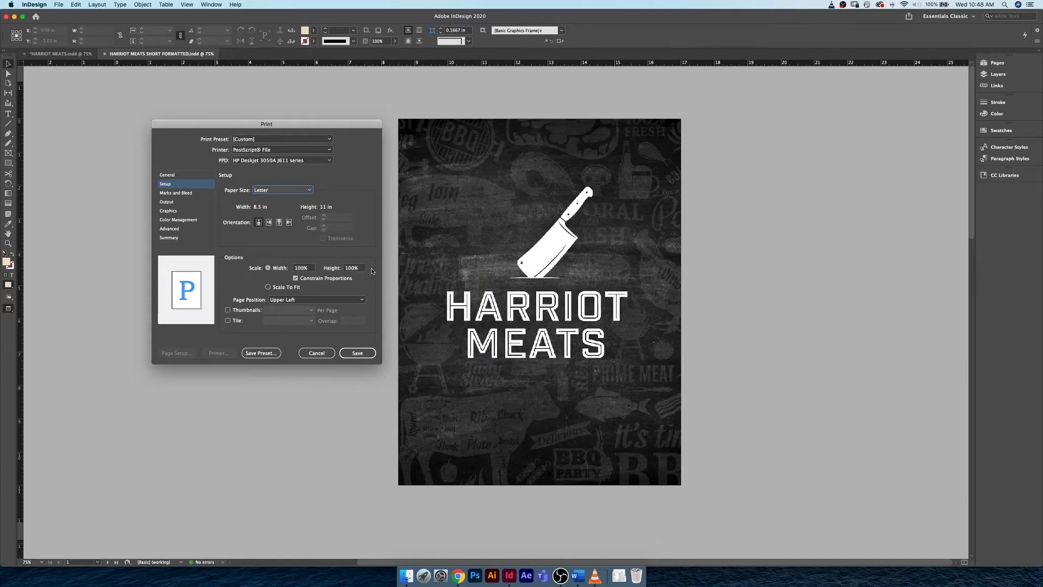
click(318, 300)
click(316, 334)
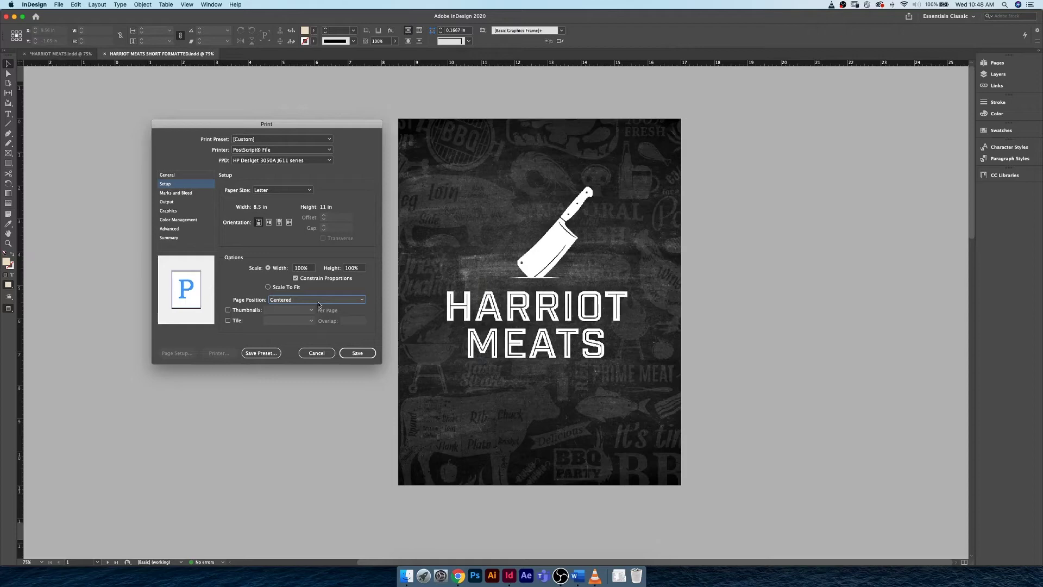
click(189, 193)
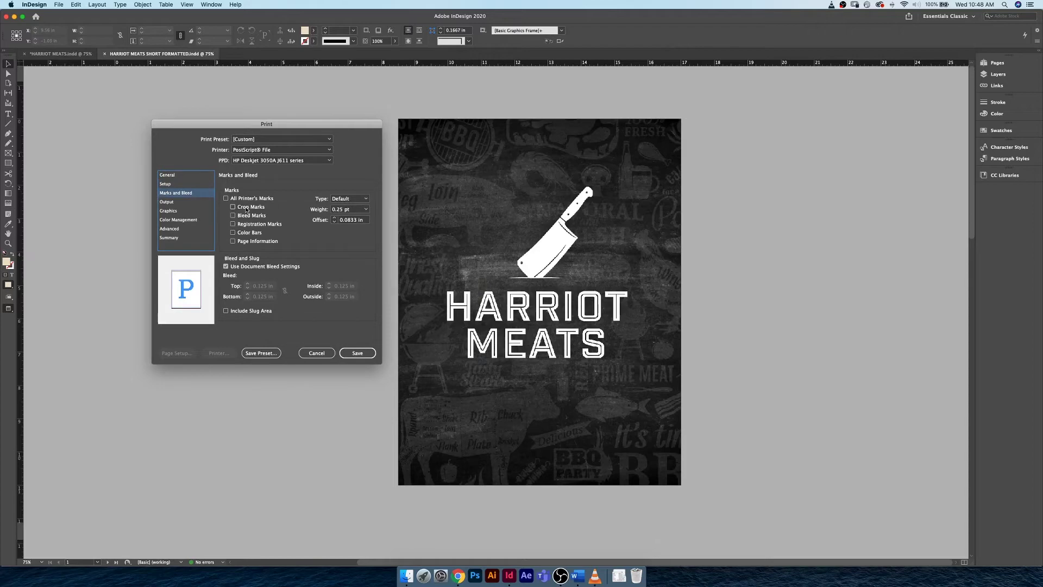
click(226, 199)
Review the output color and flip choices, keeping Composite RGB and no flip.
click(167, 203)
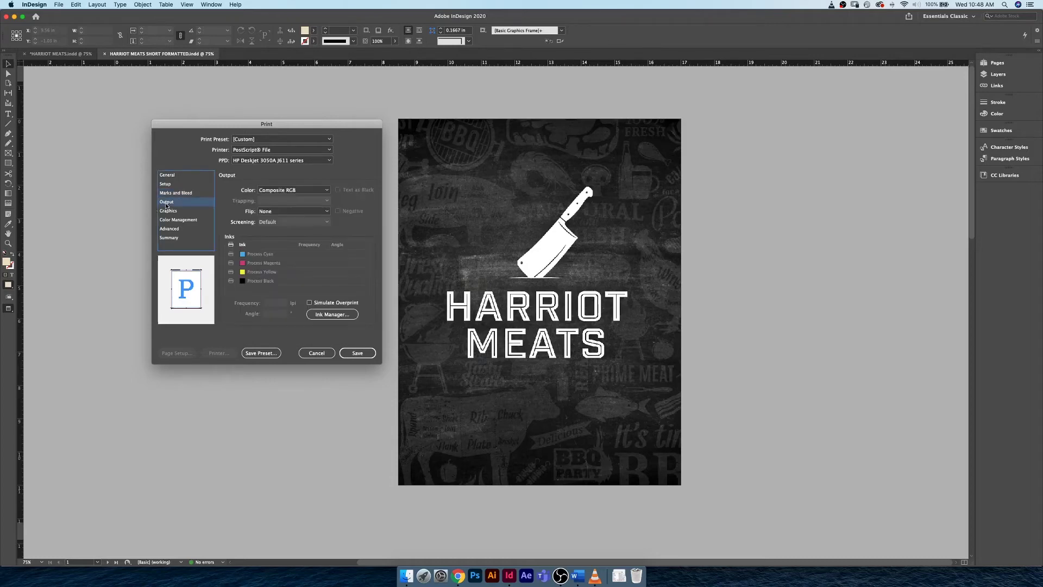
click(318, 190)
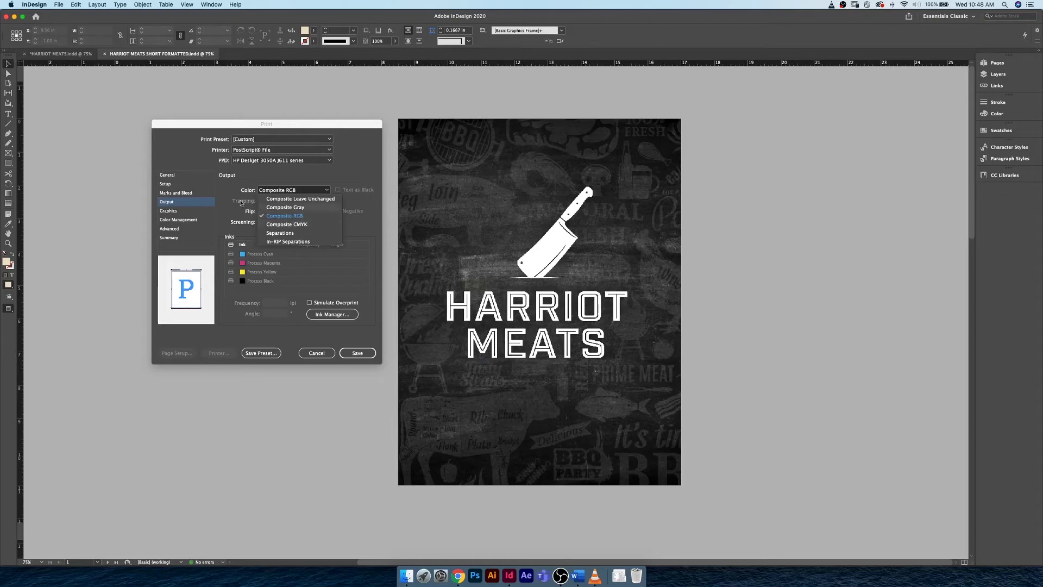
click(237, 202)
click(278, 211)
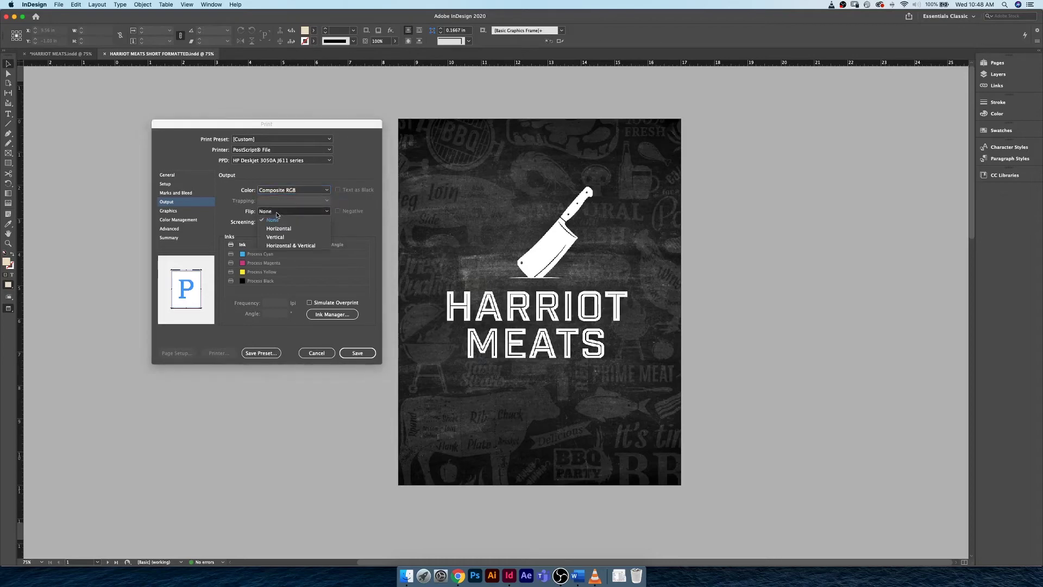
click(281, 218)
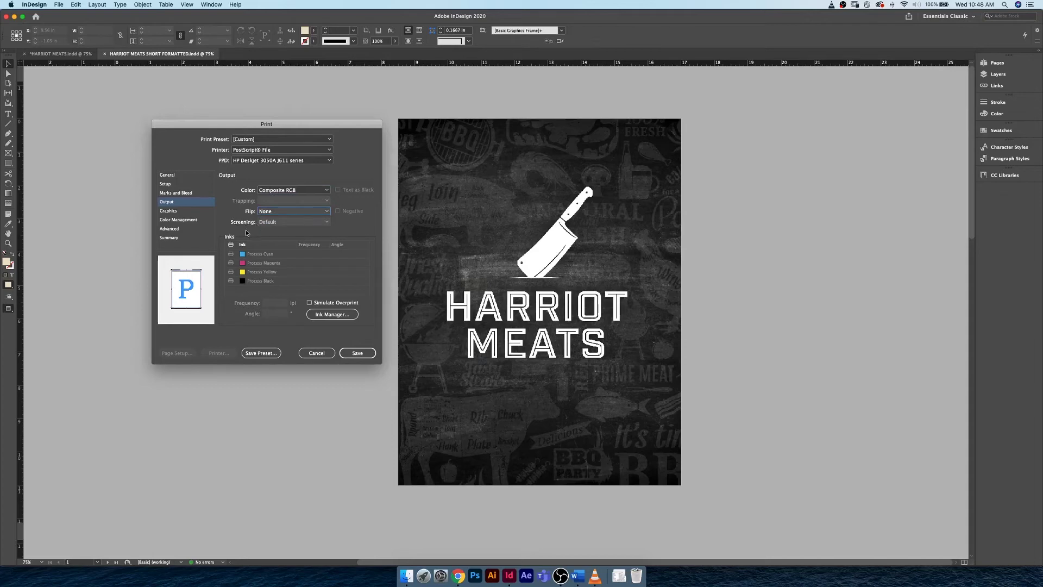
Review the graphics options for image data and font download, keeping All and Complete.
click(182, 212)
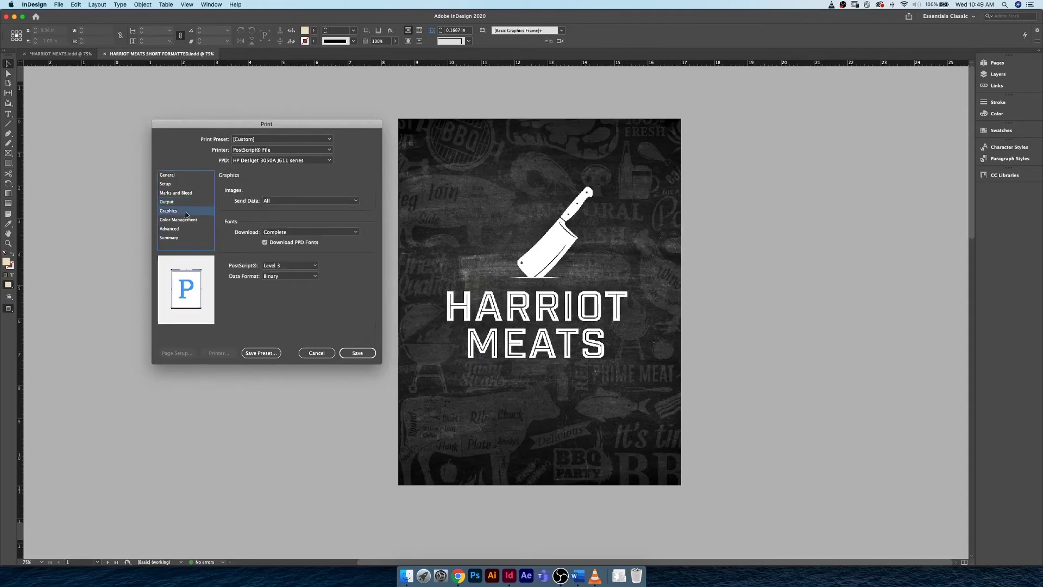
click(271, 201)
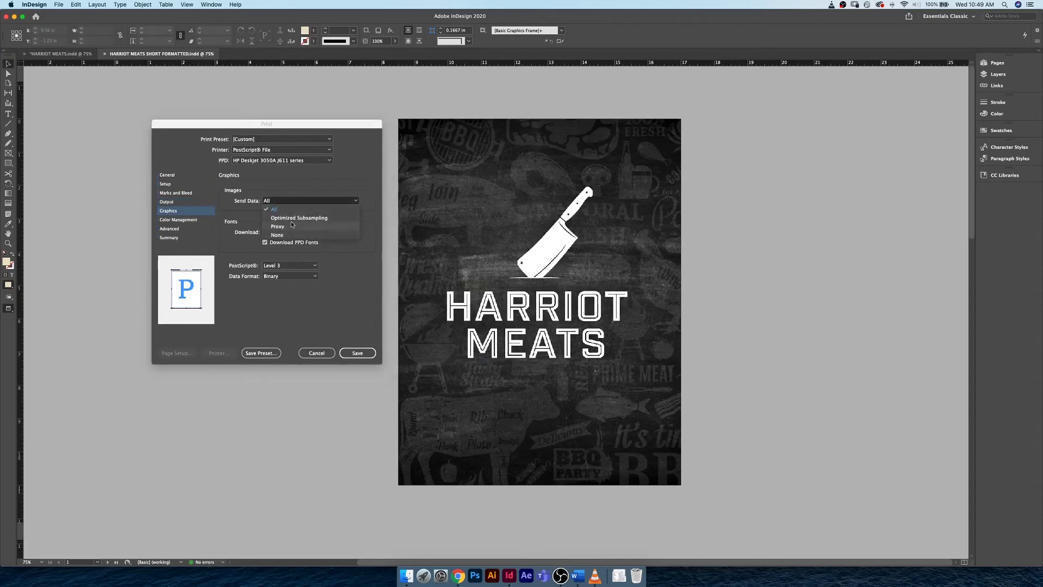
click(294, 209)
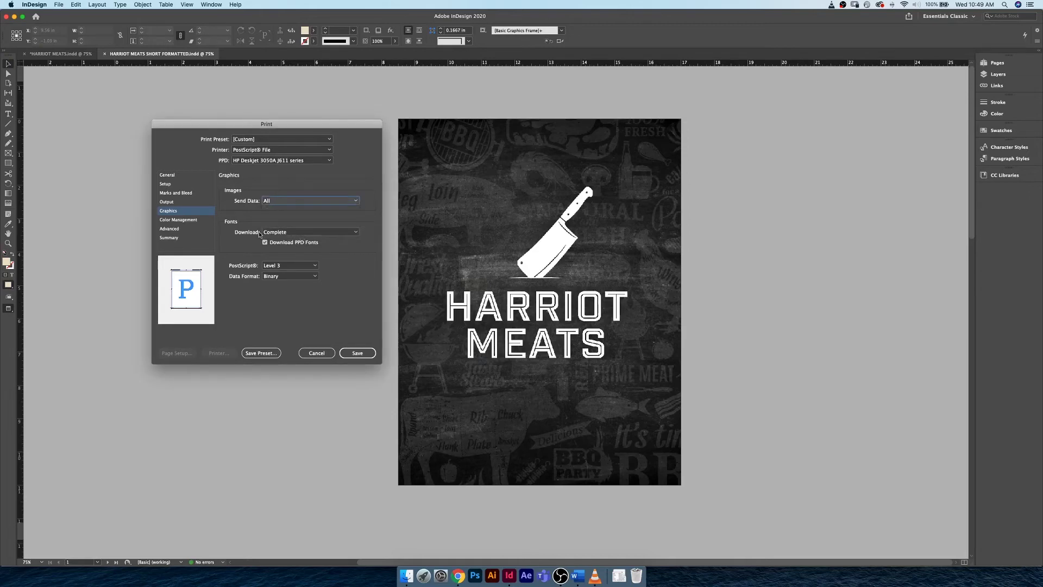
click(277, 233)
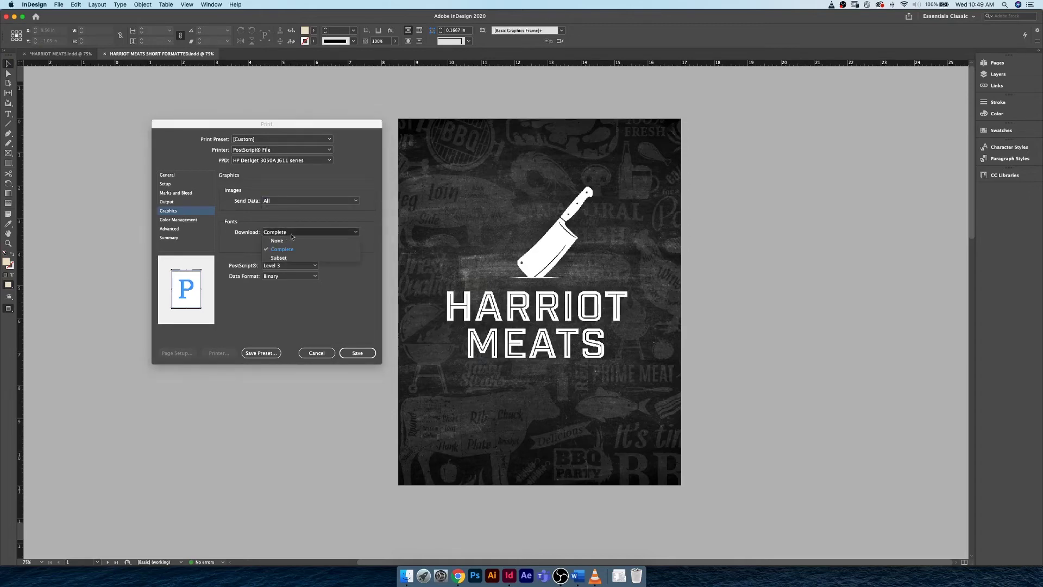
click(291, 233)
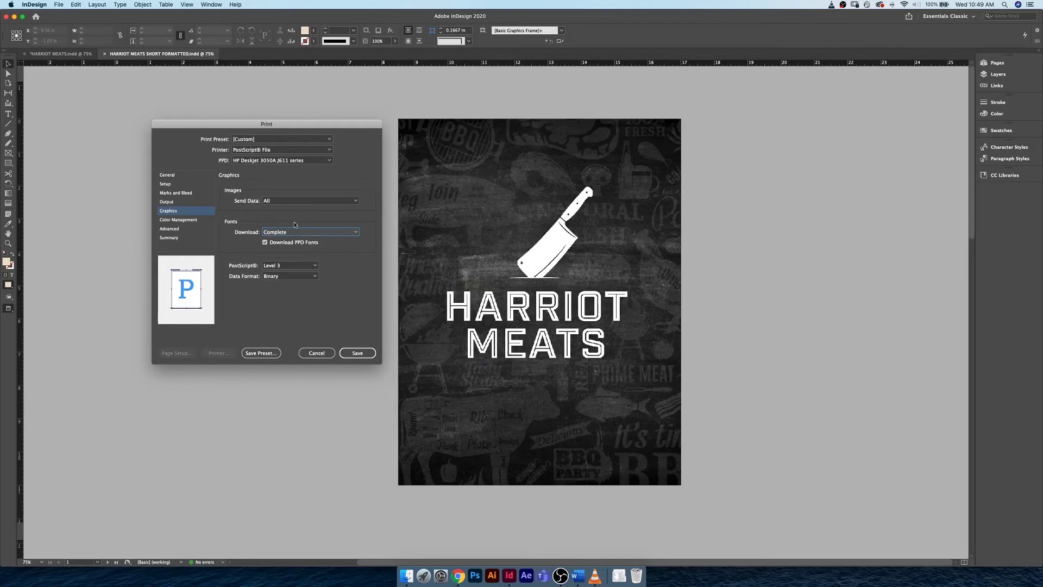
Examine the color management settings and the list of printer profiles, keeping the document RGB profile.
click(206, 220)
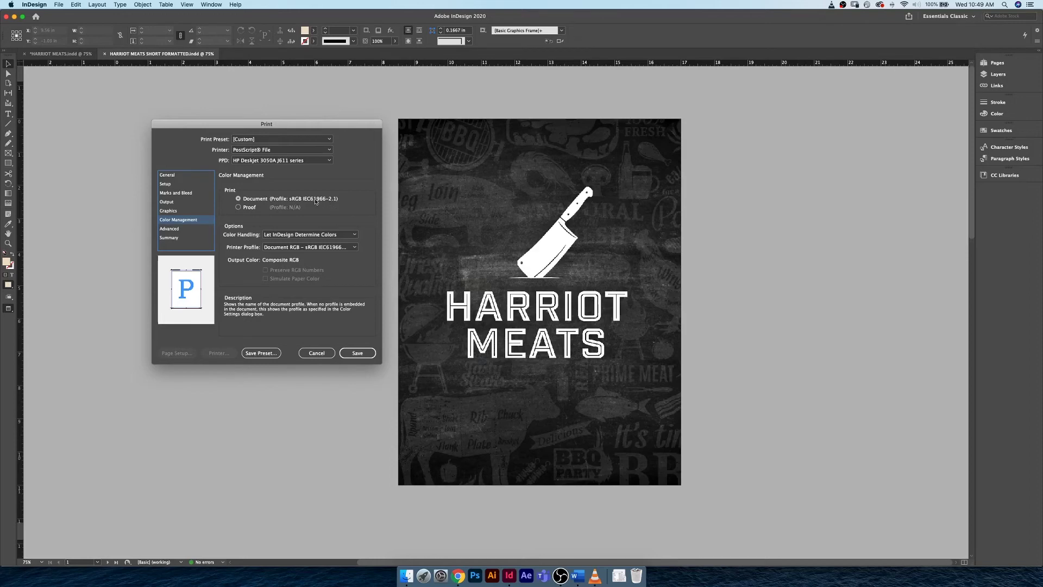
click(326, 247)
scroll(336, 283, down, 3)
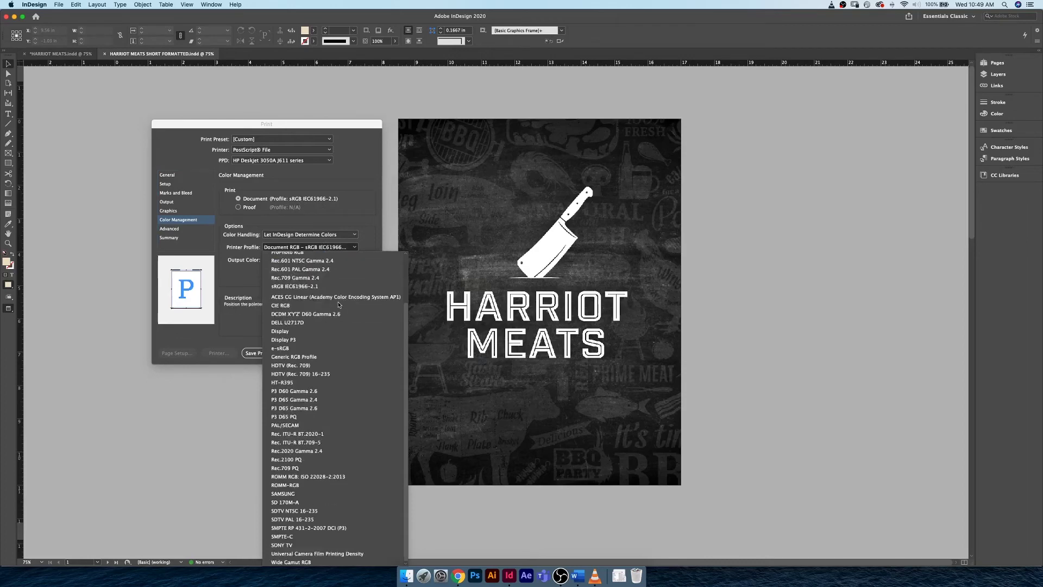
scroll(338, 305, up, 3)
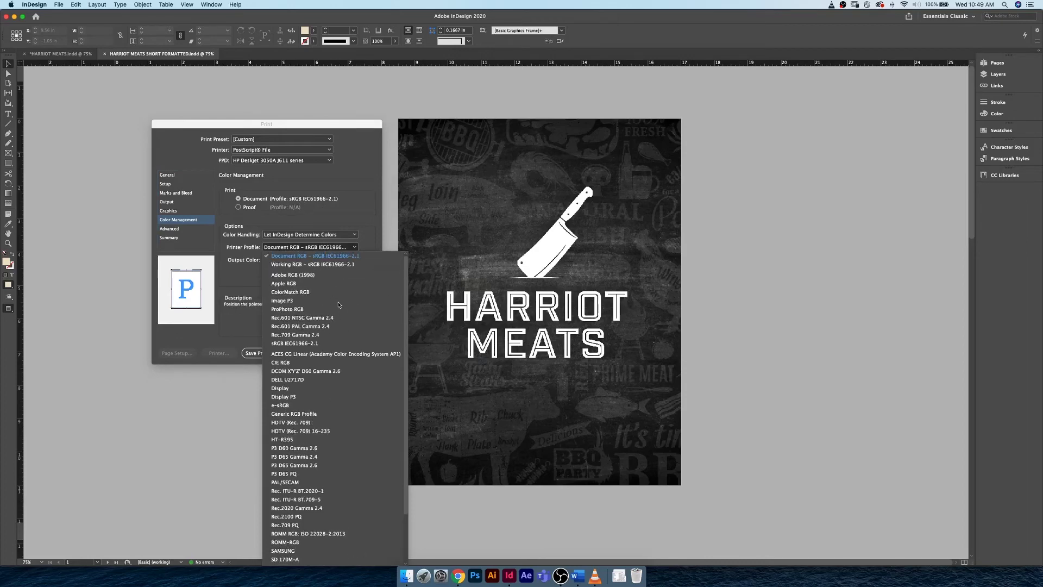
scroll(338, 305, down, 3)
key(Escape)
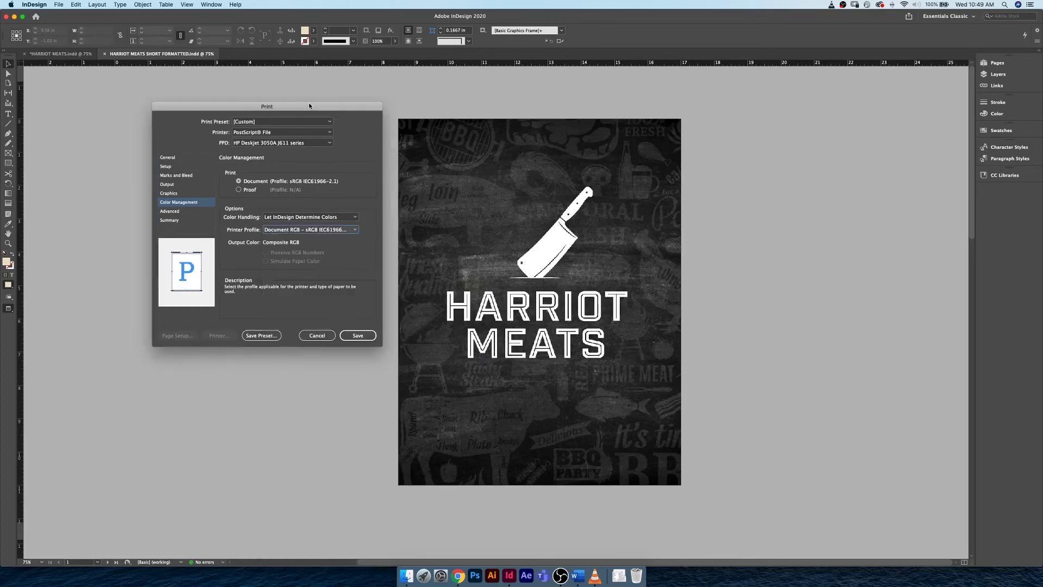
click(319, 188)
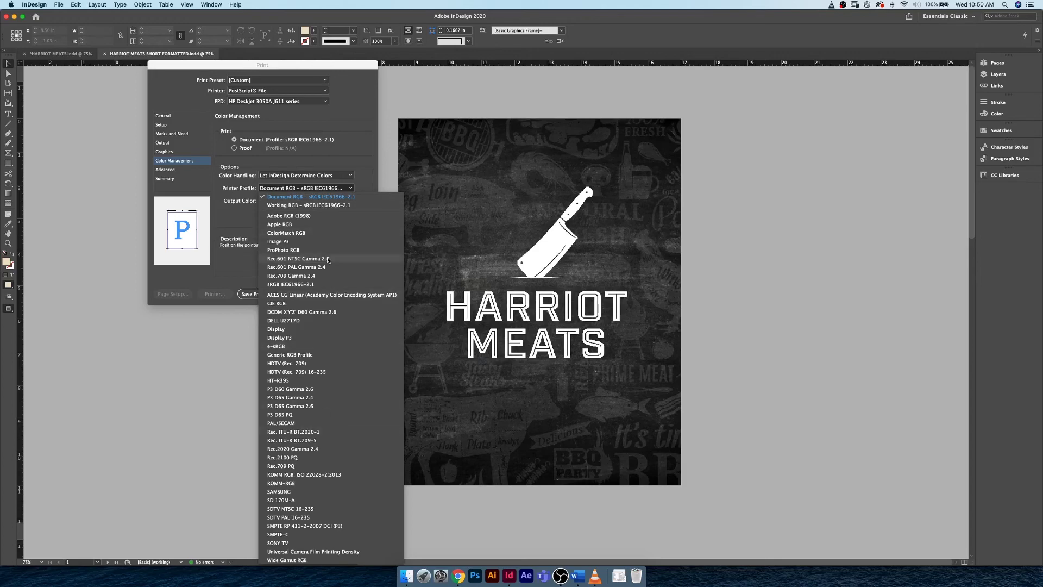
click(356, 160)
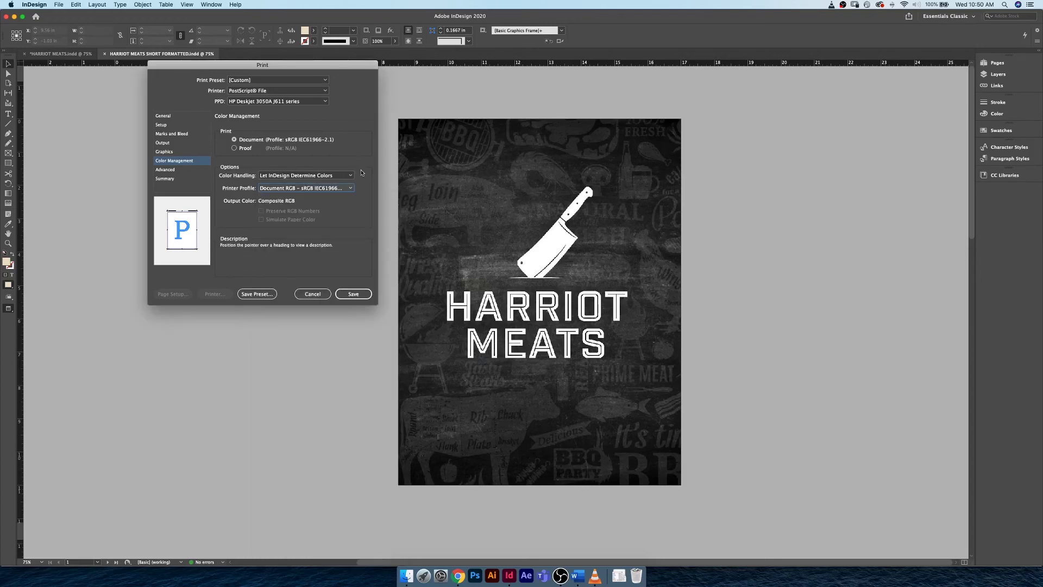
Review the advanced print options and read through the summary of all print settings.
click(173, 171)
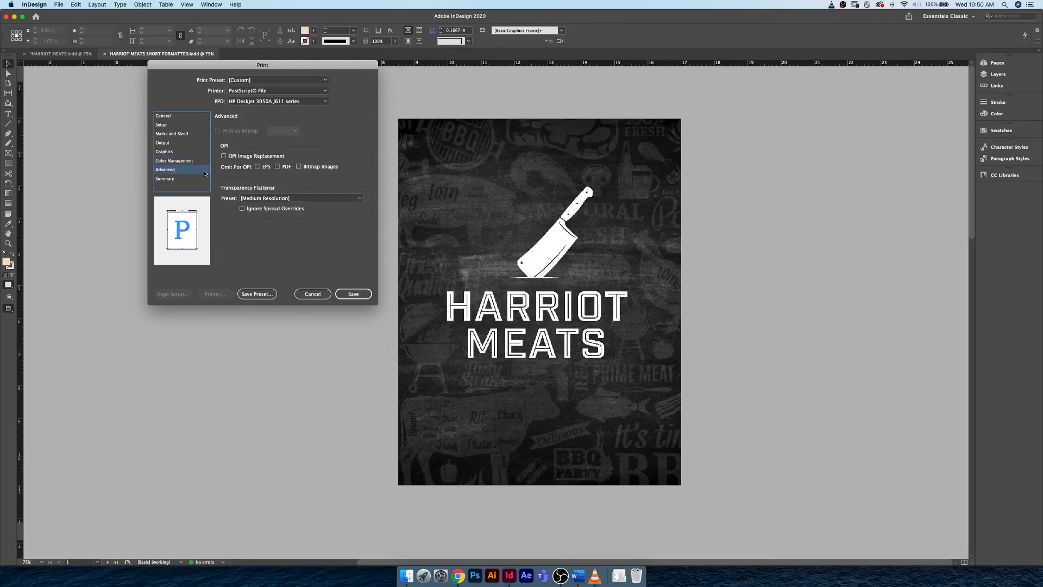
click(186, 181)
scroll(256, 188, down, 5)
scroll(260, 189, up, 5)
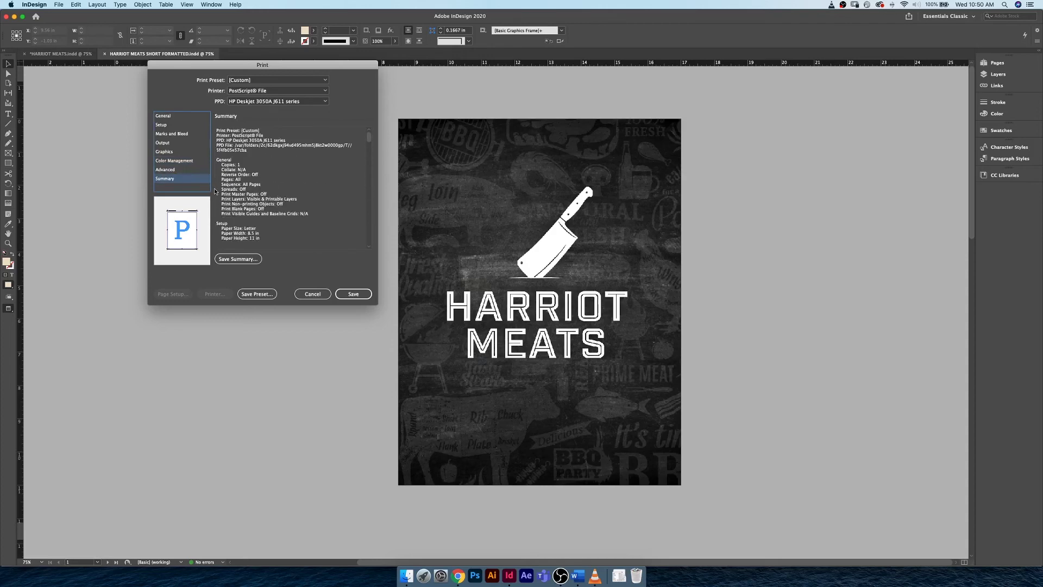
Save the current print settings as a preset named EXAMPLE PRINT PRESET.
click(164, 116)
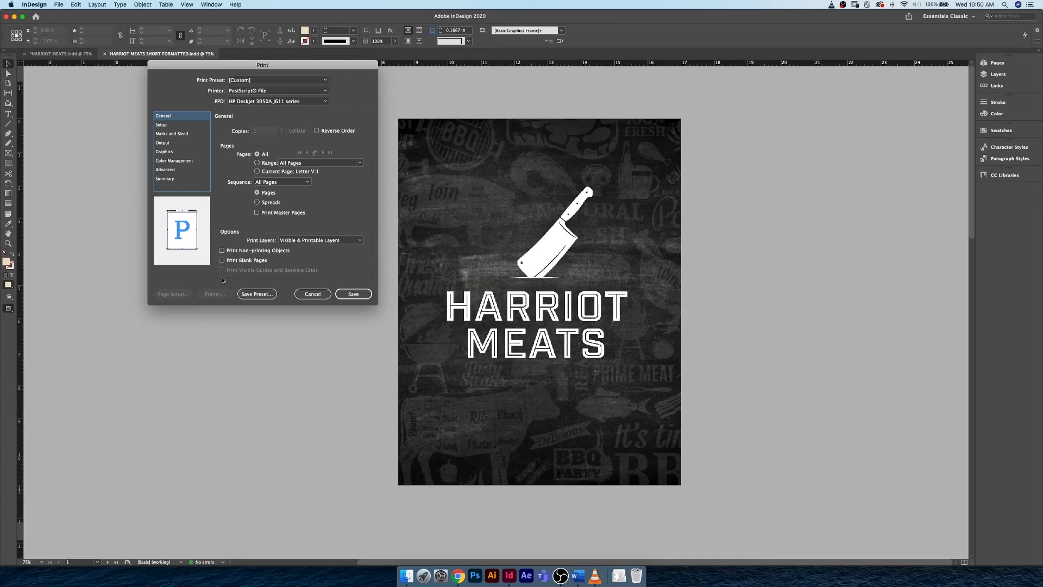
click(257, 294)
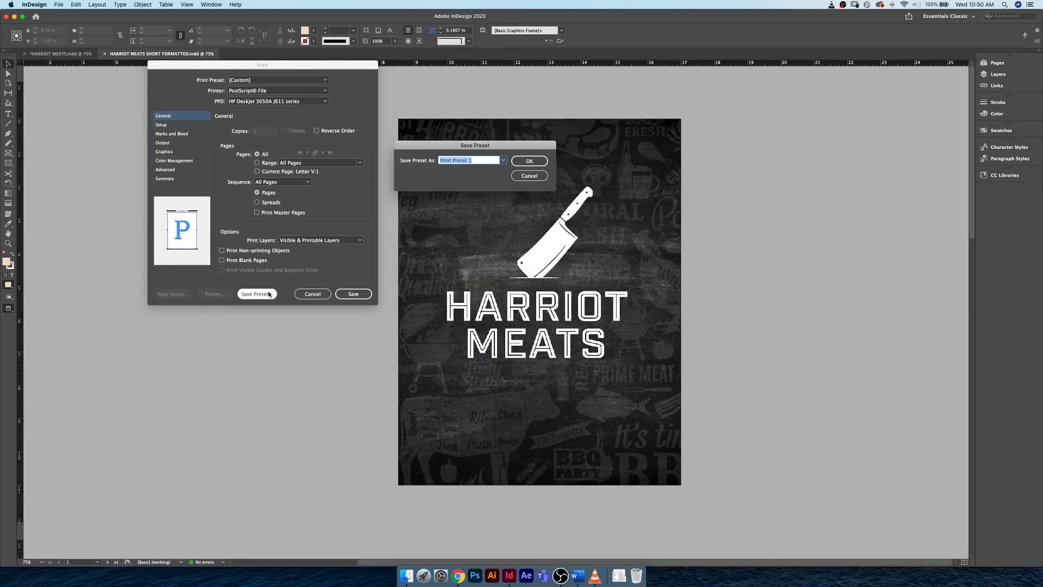
text(CUSTOM)
key(BackSpace)
key(BackSpace)
key(BackSpace)
key(BackSpace)
key(BackSpace)
text(EXAMPLE PRINT PRESE)
click(530, 162)
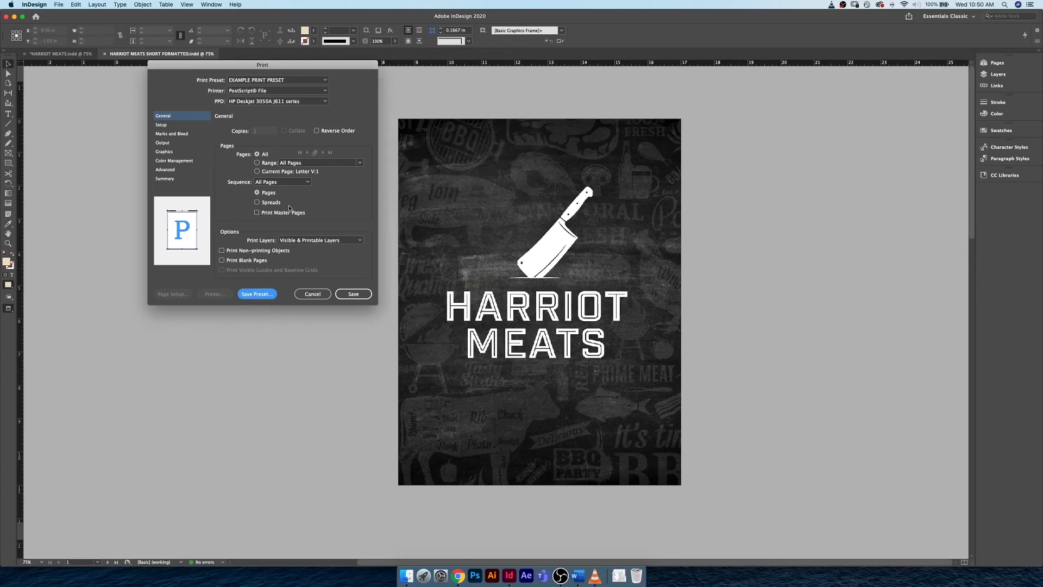
Check the list of available print presets and close the print settings without outputting the document.
click(296, 80)
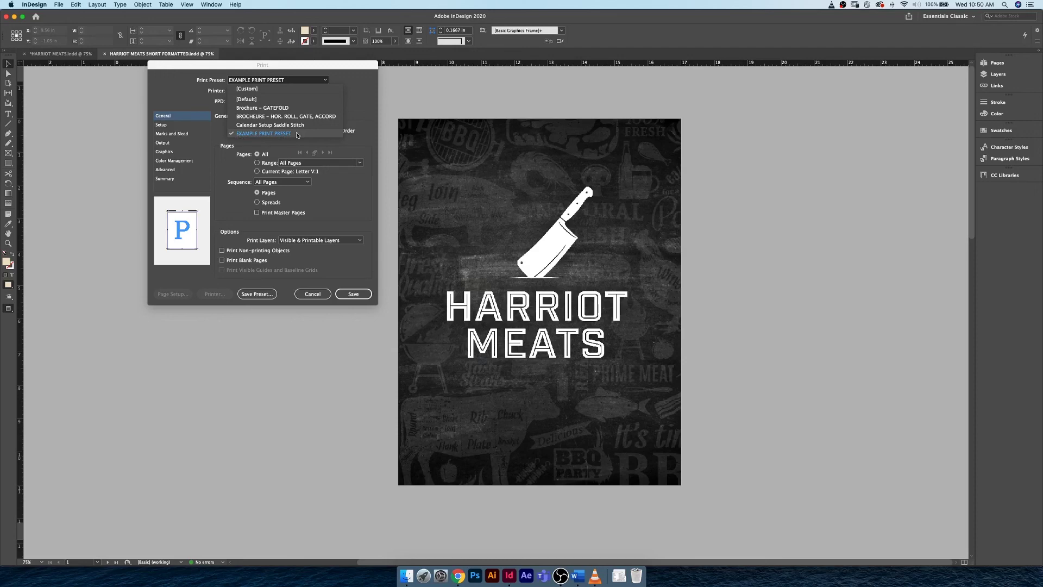
click(216, 138)
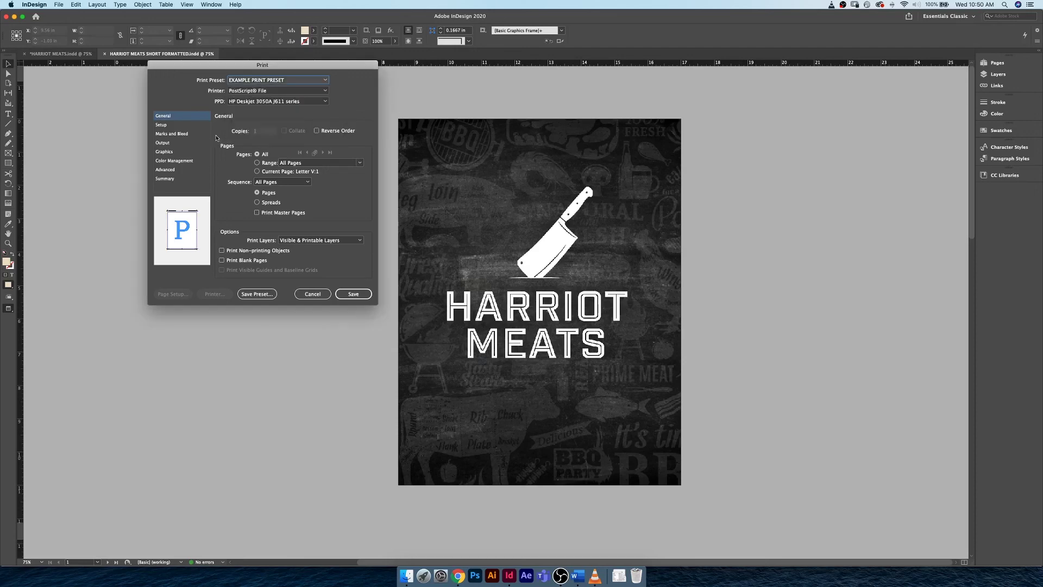
click(285, 80)
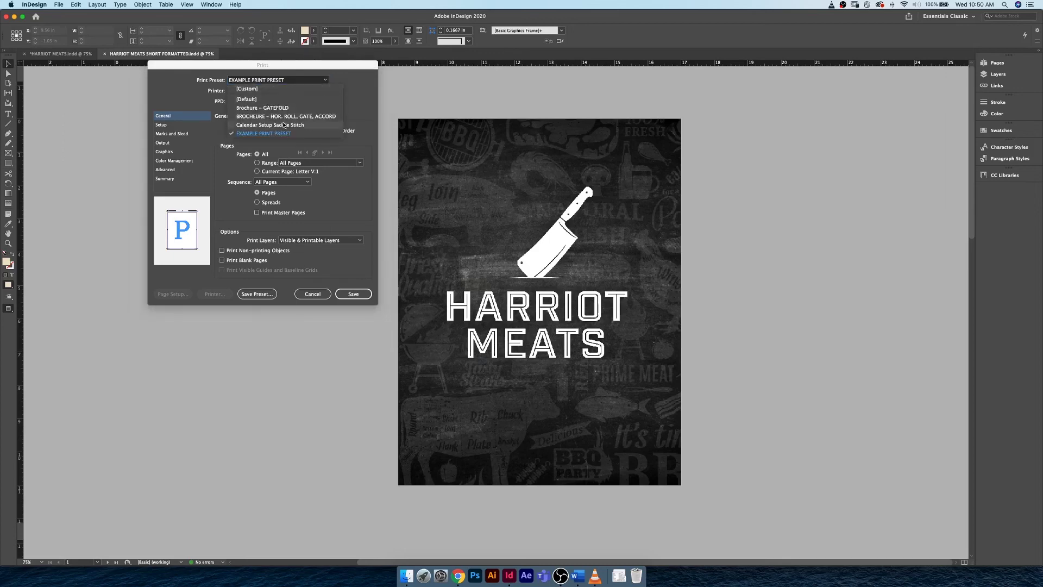
click(226, 155)
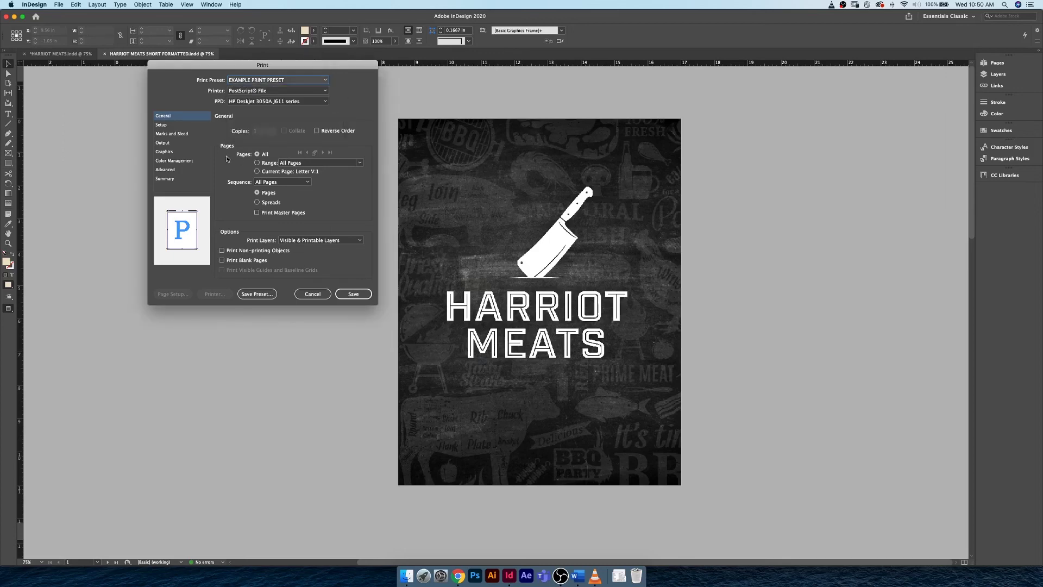
click(323, 297)
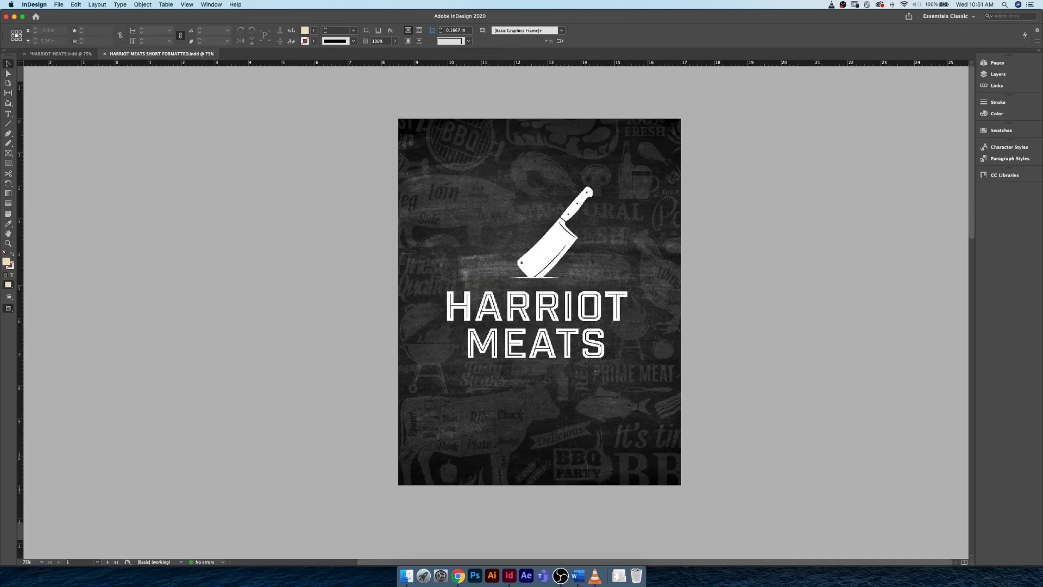